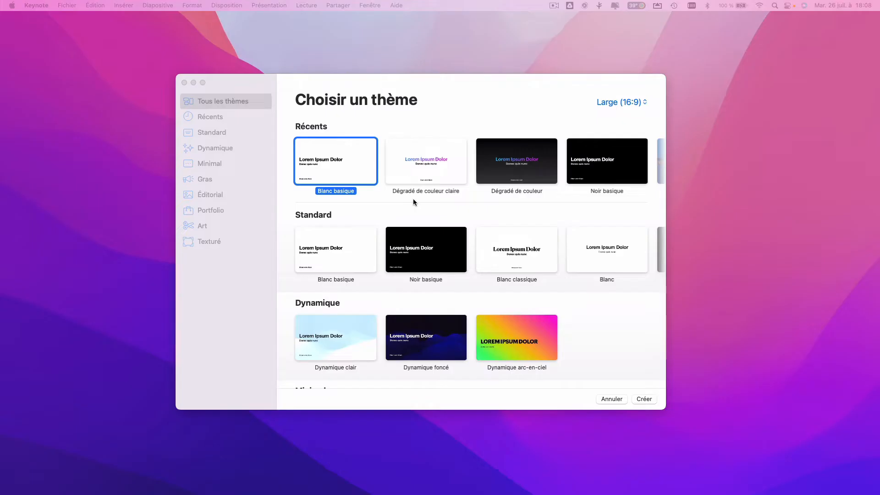
Create a new presentation using the "Blanc basique" theme.
left_click(67, 5)
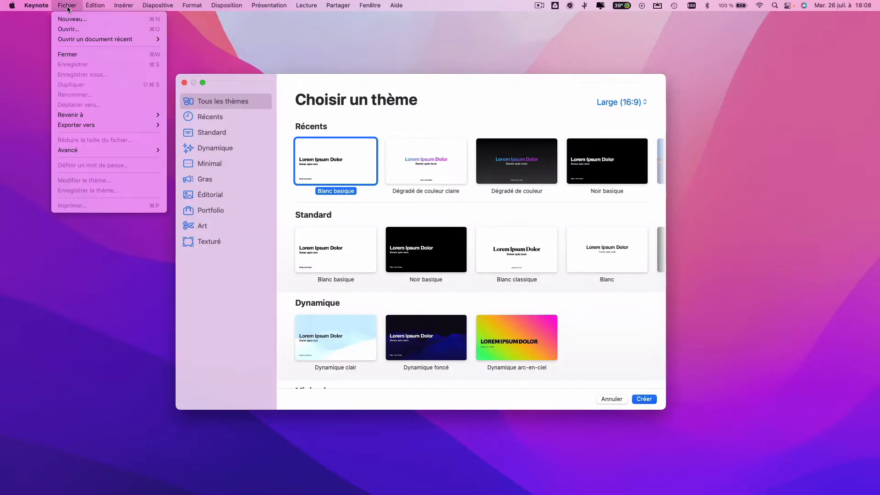
left_click(70, 21)
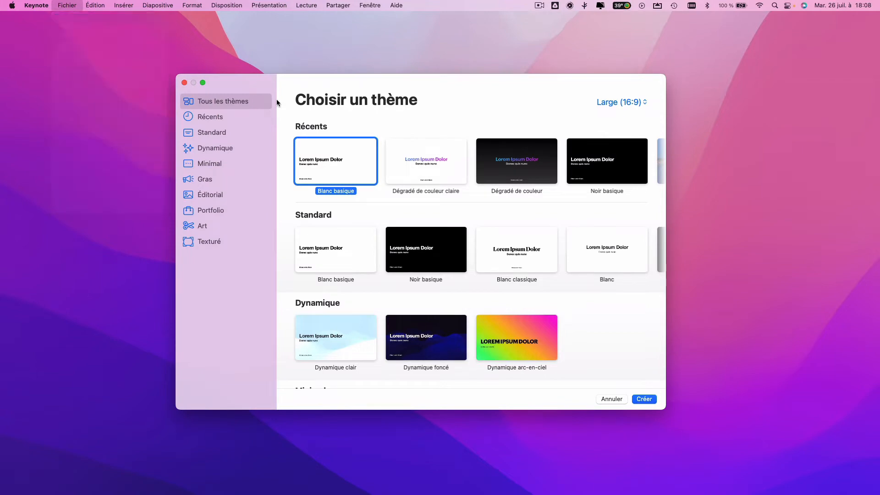
double_click(339, 166)
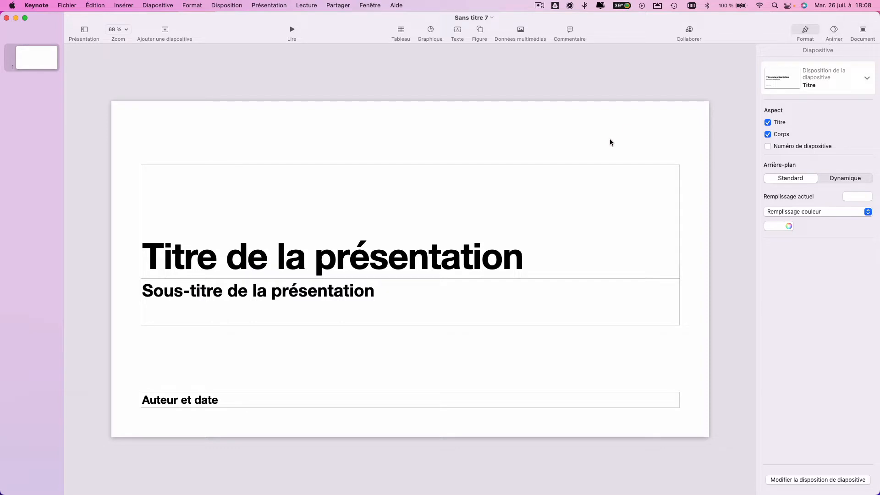
Set a custom slide size of 2970 pts wide by 2100 pts high for the document.
left_click(863, 31)
left_click(810, 255)
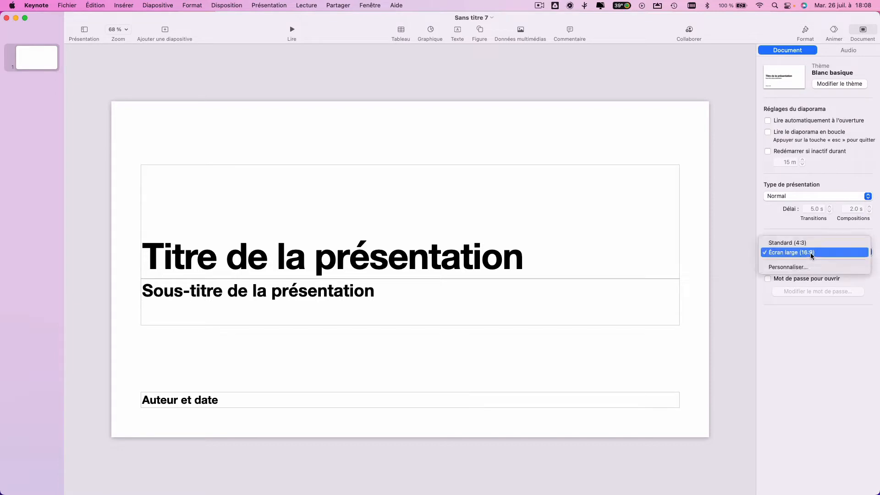
left_click(798, 267)
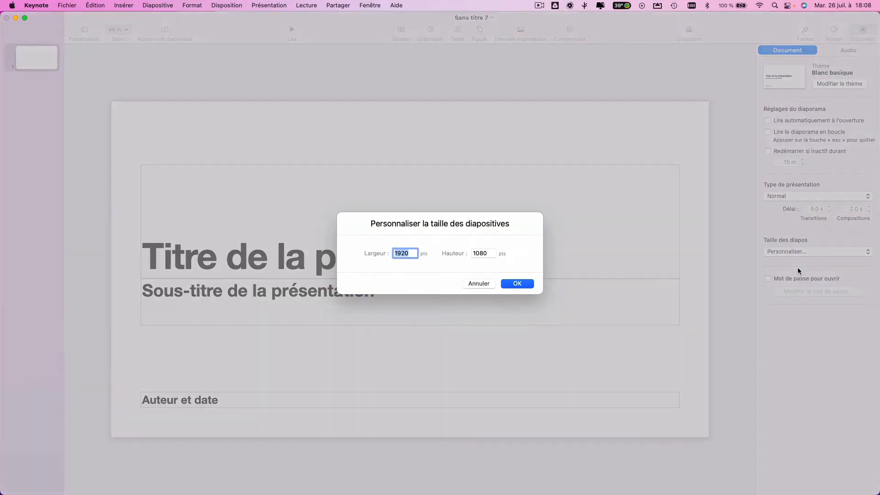
type("2970")
key("Tab")
type("21")
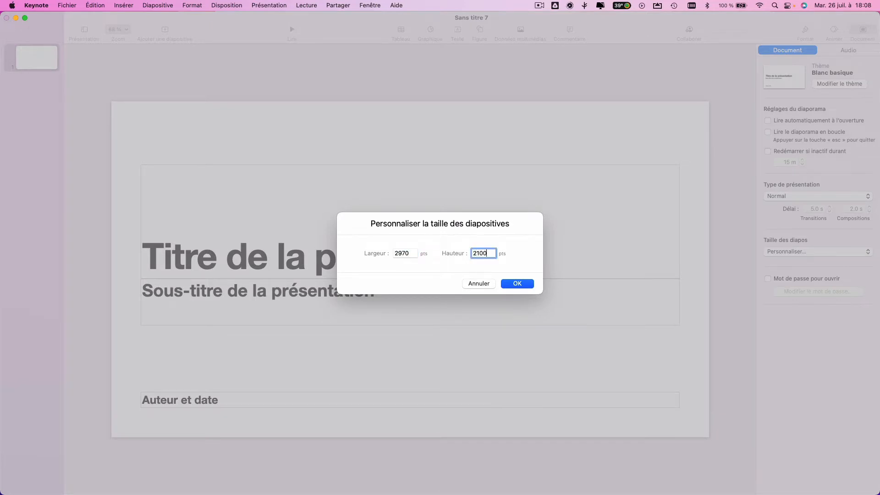
key("Return")
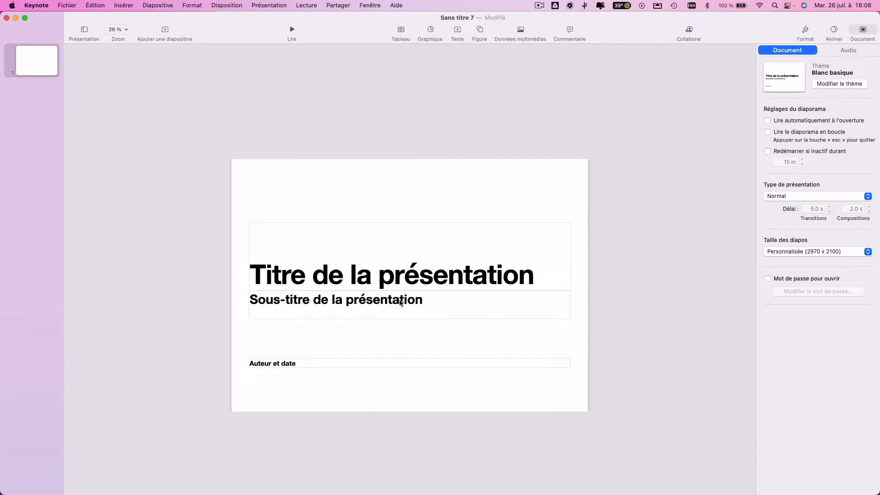
Delete all the title, subtitle and author placeholders from the slide.
left_click(386, 258)
key("super+a")
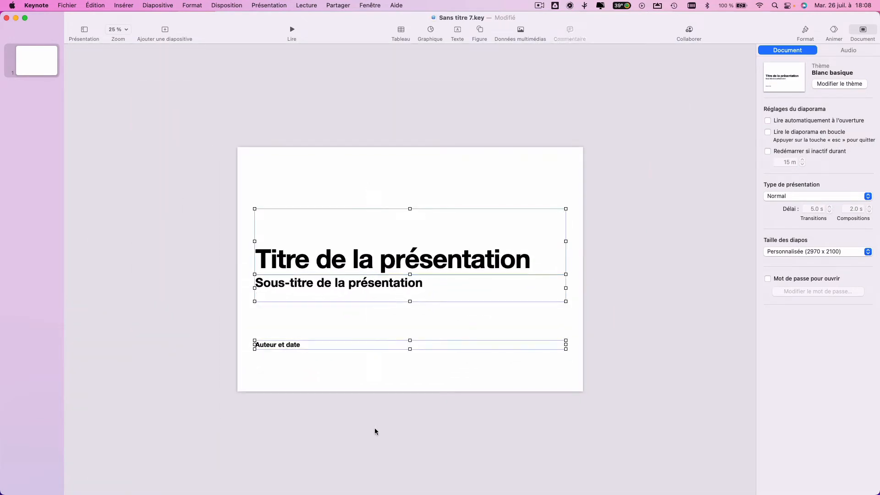
key("BackSpace")
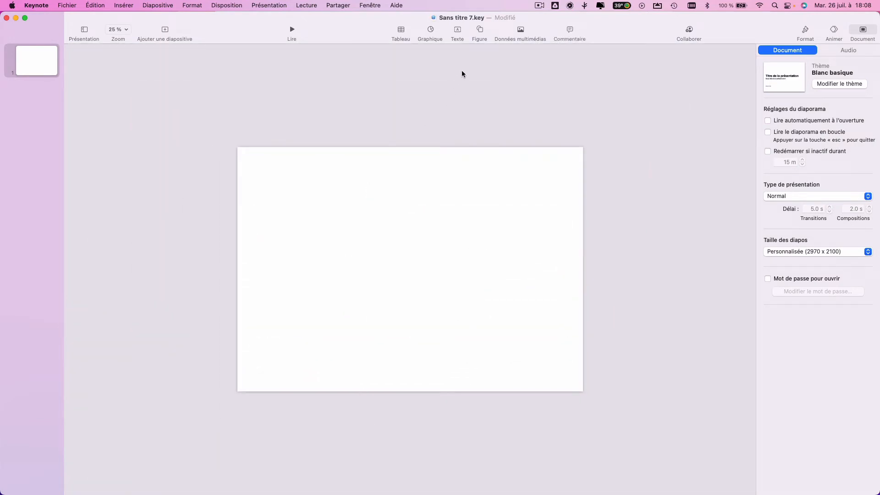
Rename the document as "Cible LabFabExperience".
left_click(458, 19)
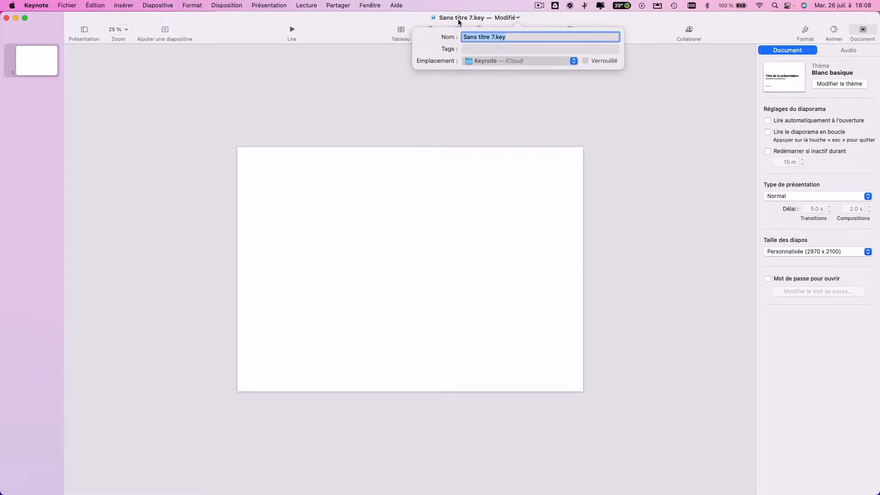
type("Cible LabFabExperience")
key("Return")
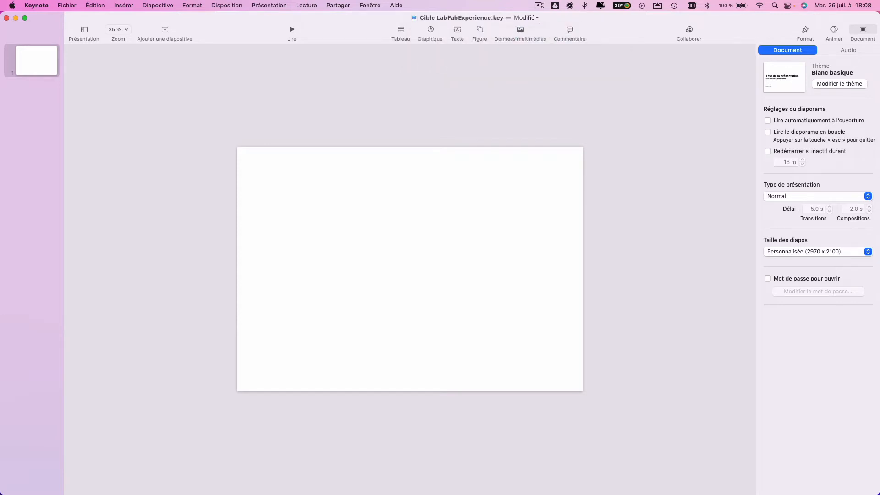
Insert a standard circle shape on the slide and enlarge it.
left_click(480, 30)
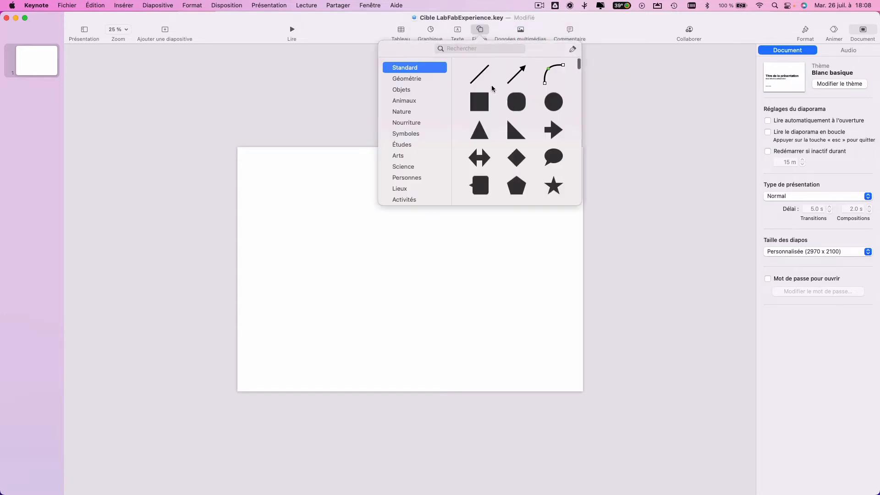
left_click(552, 104)
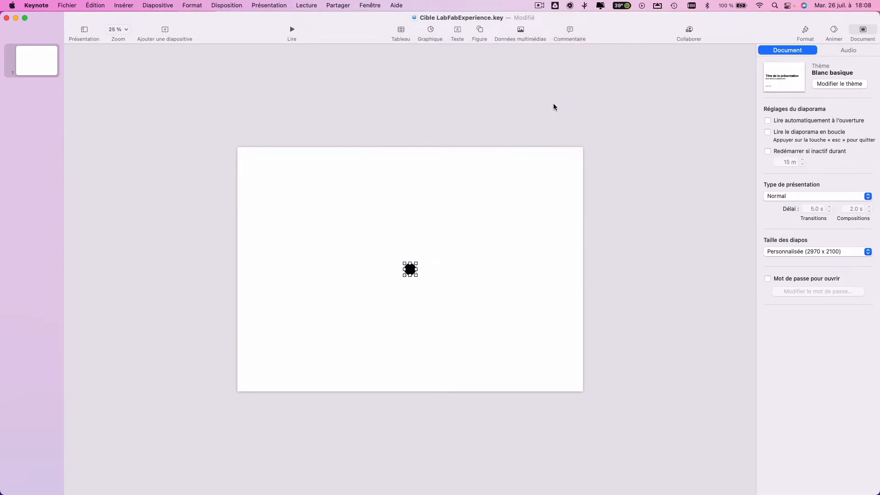
key("shift")
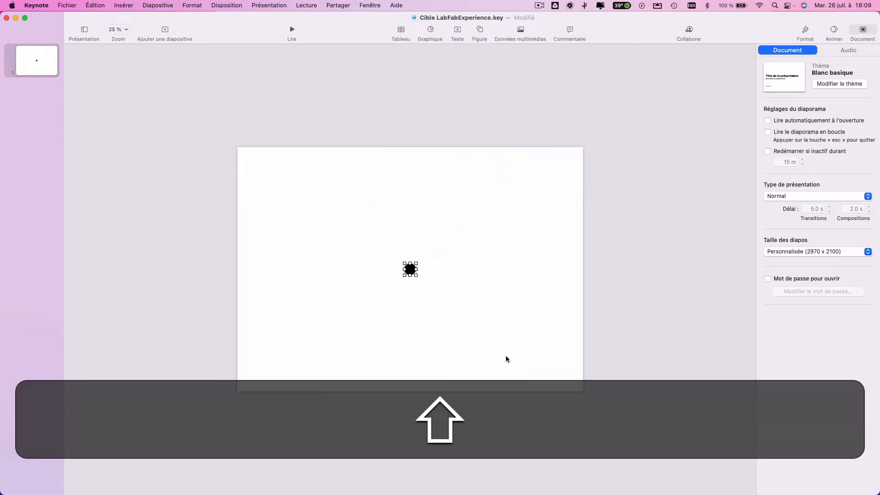
key("alt")
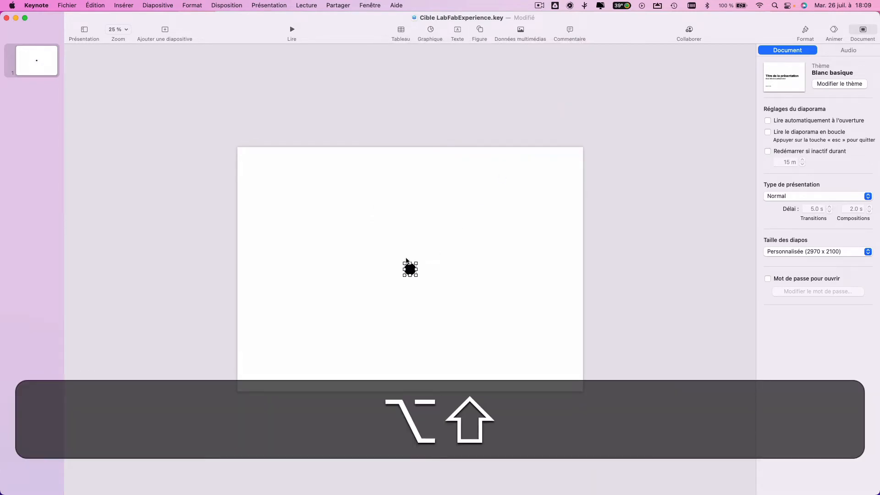
left_click_drag(416, 275, 493, 348)
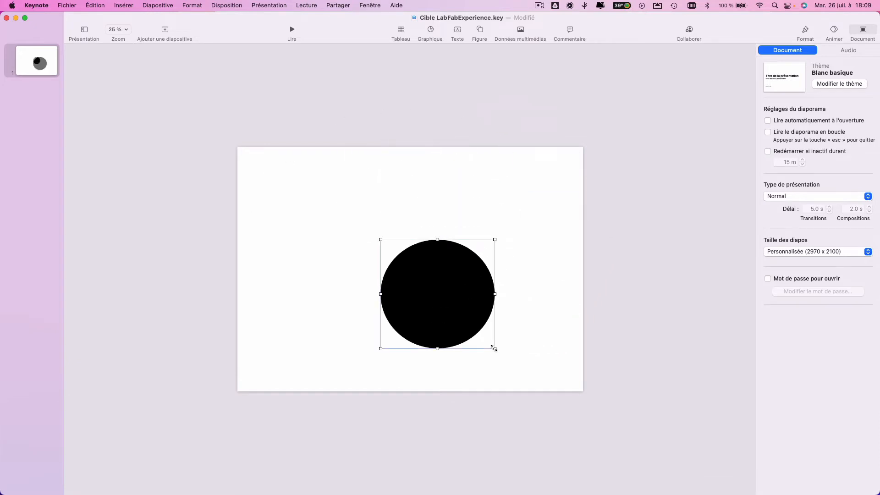
key("super+z")
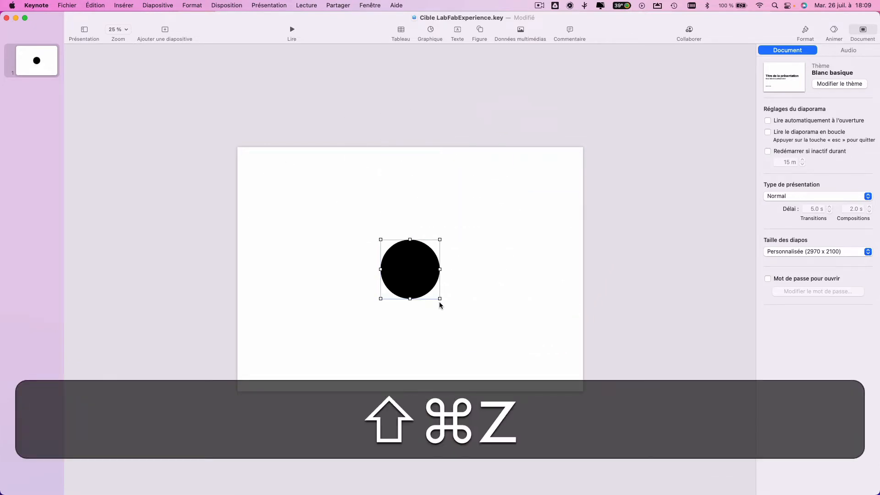
left_click_drag(439, 299, 517, 373)
key("super+z")
key("super+z")
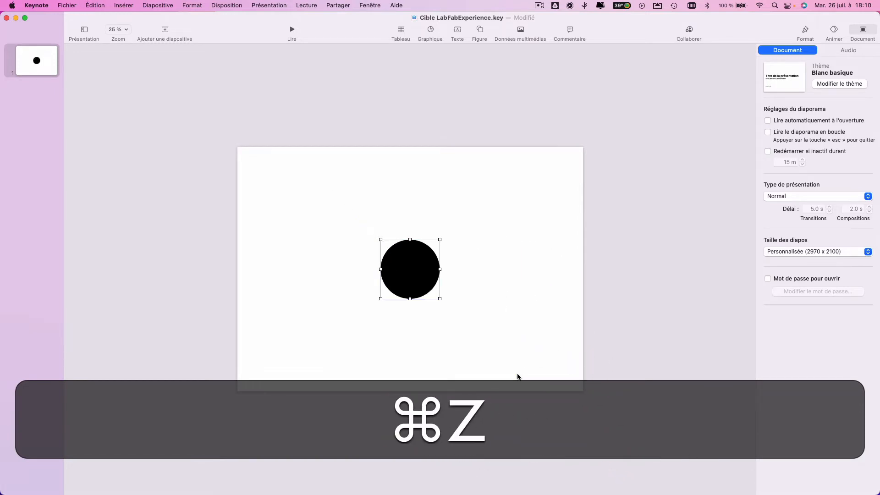
Enlarge the circle proportionally about its centre until it nearly fills the slide's height, and apply the blue shape style.
key("alt")
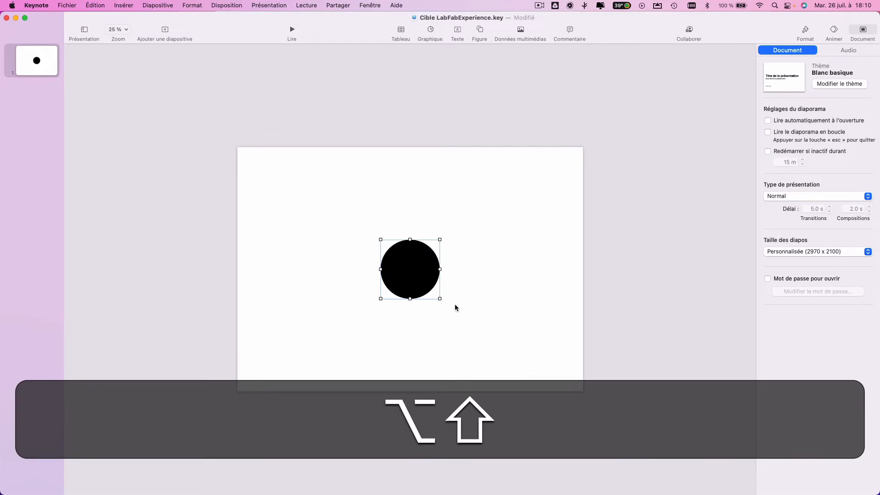
left_click_drag(439, 299, 526, 381)
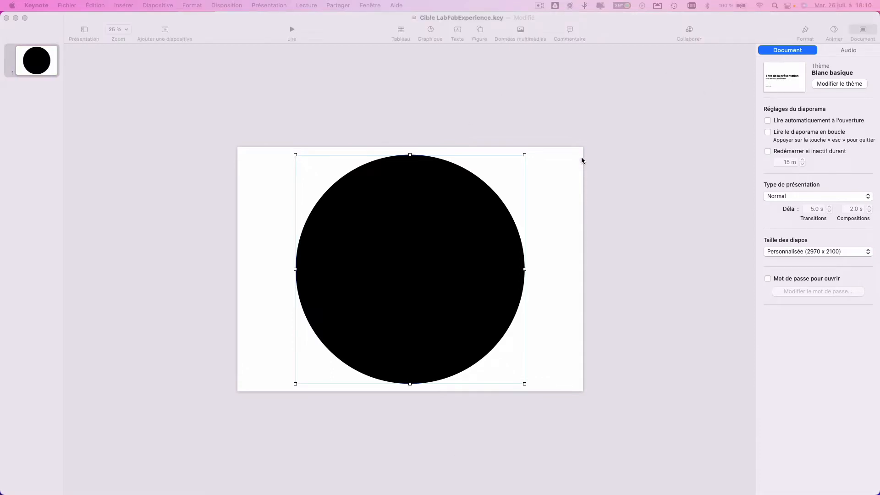
left_click(805, 31)
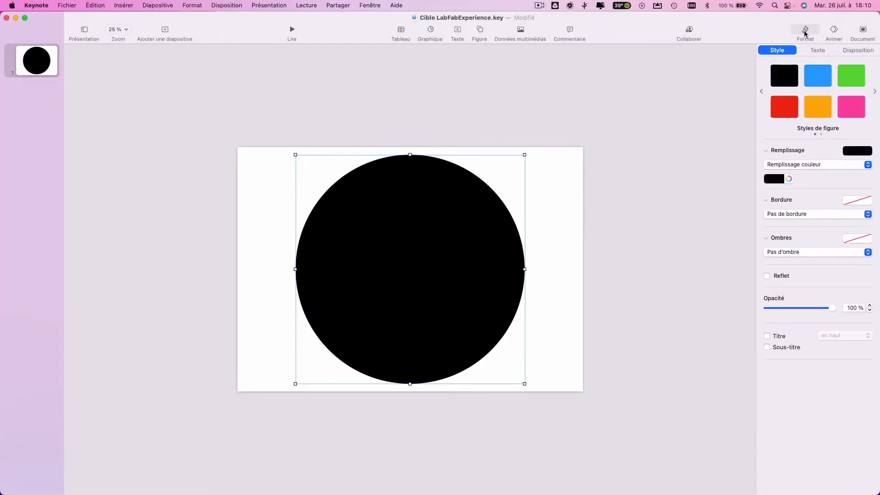
left_click(815, 73)
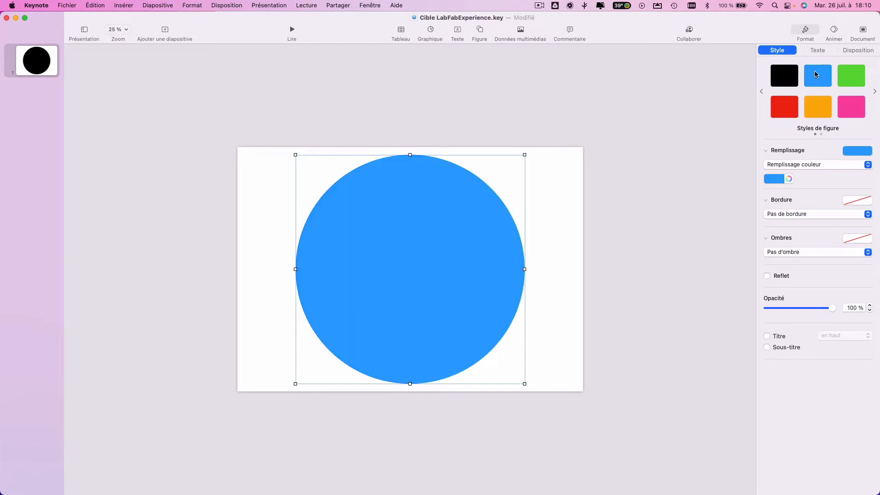
Give the blue circle a black line border 15 pt thick.
left_click(822, 213)
left_click(813, 225)
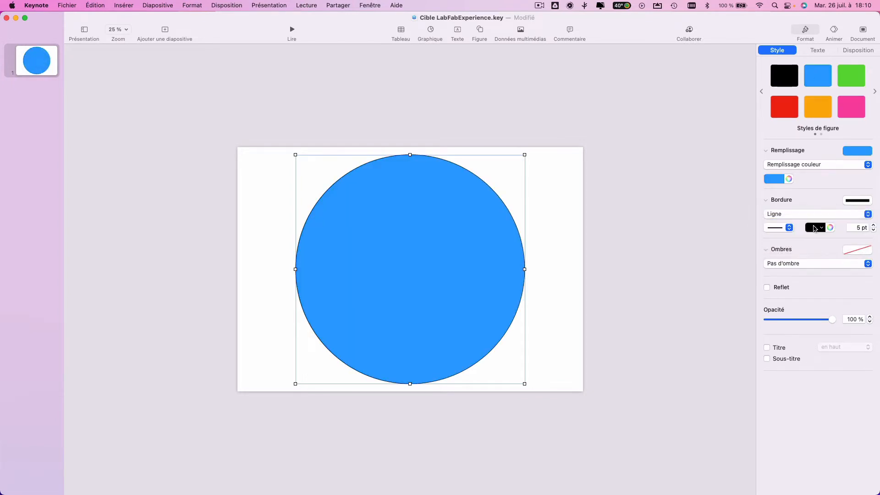
left_click(872, 225)
left_click(873, 225)
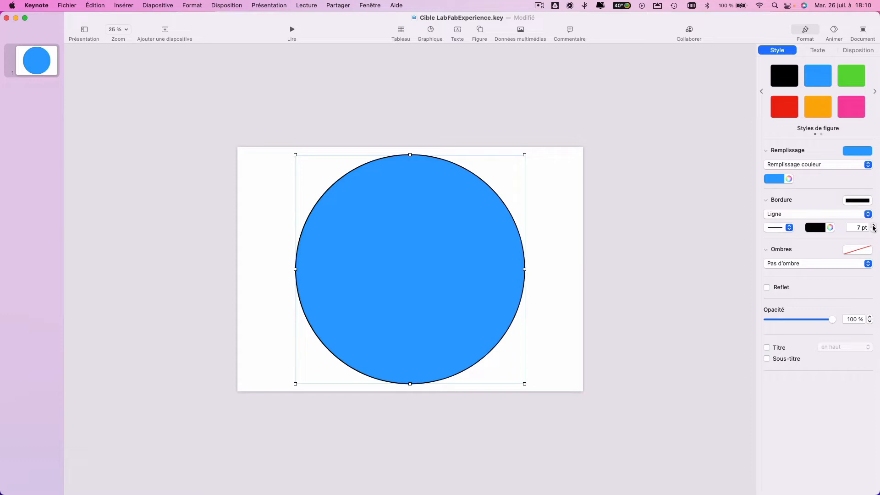
double_click(873, 225)
double_click(873, 225)
triple_click(873, 225)
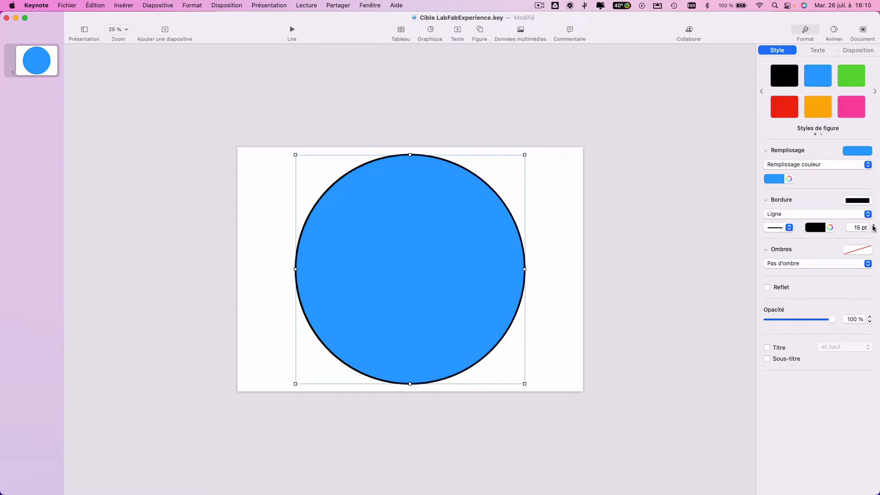
Copy and paste the blue circle, and align the copy exactly over the original at the slide's centre.
right_click(466, 290)
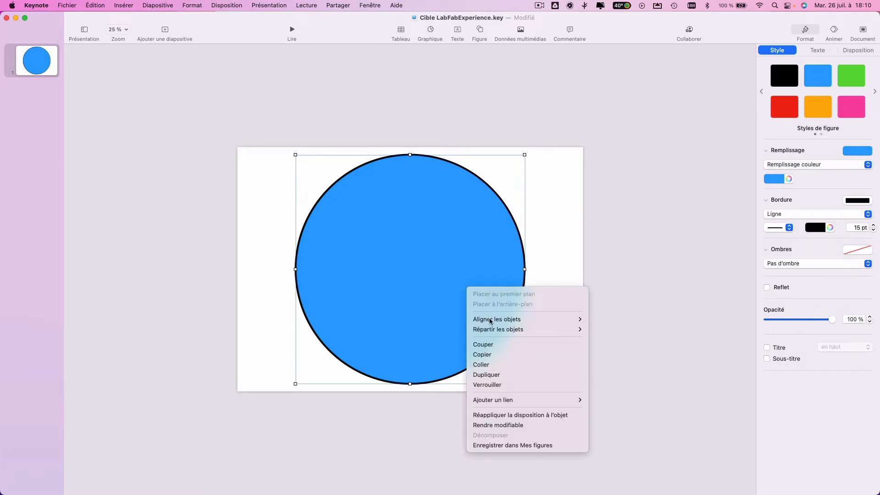
left_click(497, 354)
left_click(545, 262)
right_click(545, 262)
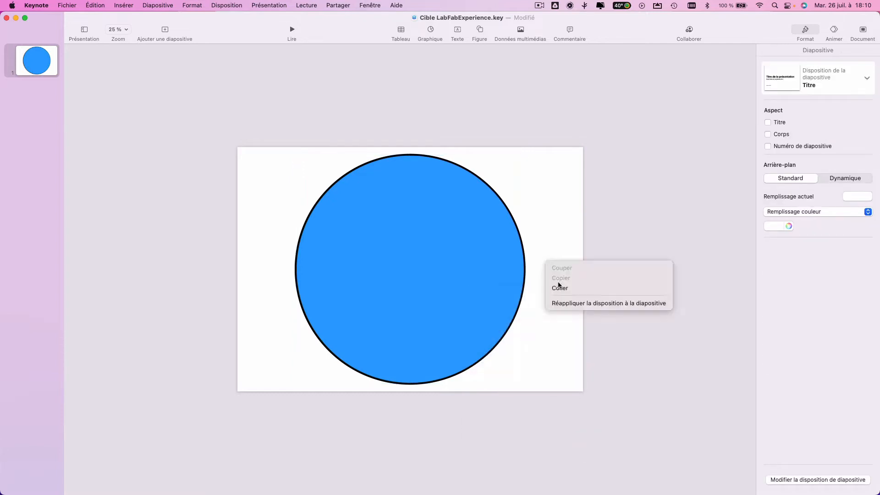
left_click(559, 287)
left_click(559, 284)
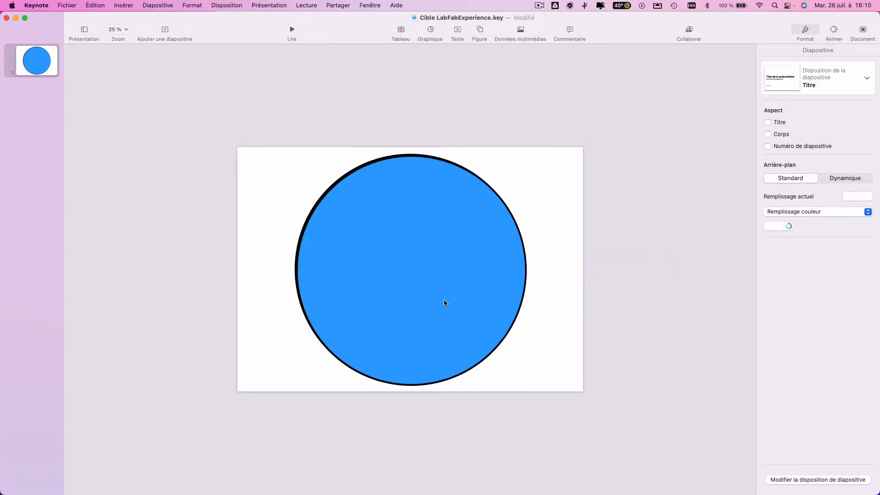
left_click_drag(444, 300, 467, 285)
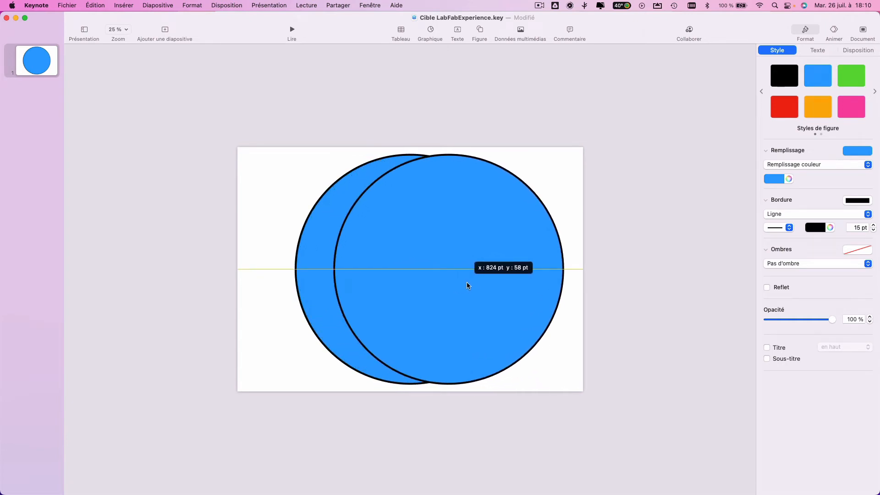
left_click_drag(466, 282, 427, 285)
Apply the red style with a 15 pt line border to the top circle, and shrink it about its centre to leave a blue ring.
left_click(776, 116)
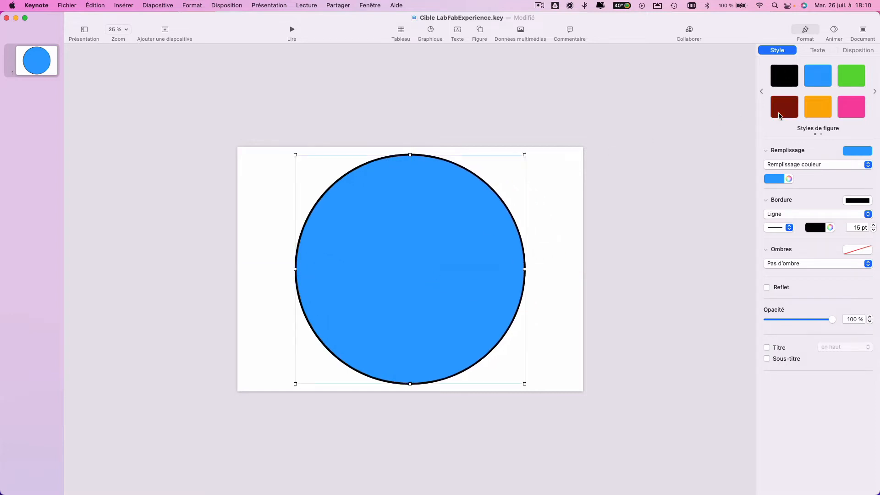
left_click(811, 214)
left_click(807, 224)
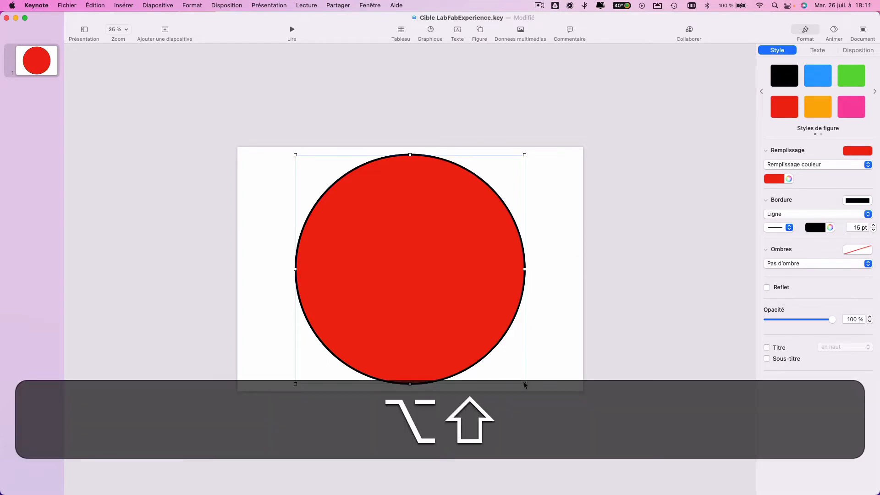
left_click_drag(525, 384, 487, 349)
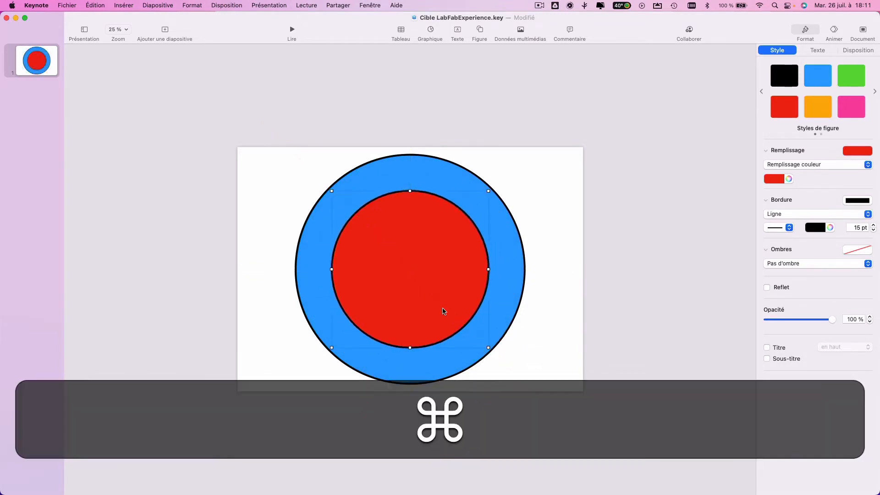
Paste a copy of the red circle exactly over the original and change the copy's fill to yellow.
key("cmd+v")
left_click_drag(444, 311, 444, 309)
left_click(865, 151)
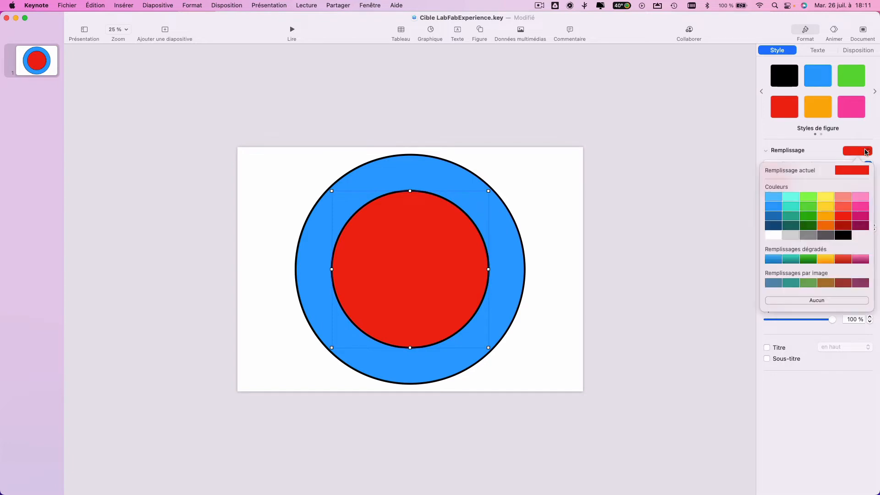
left_click(827, 209)
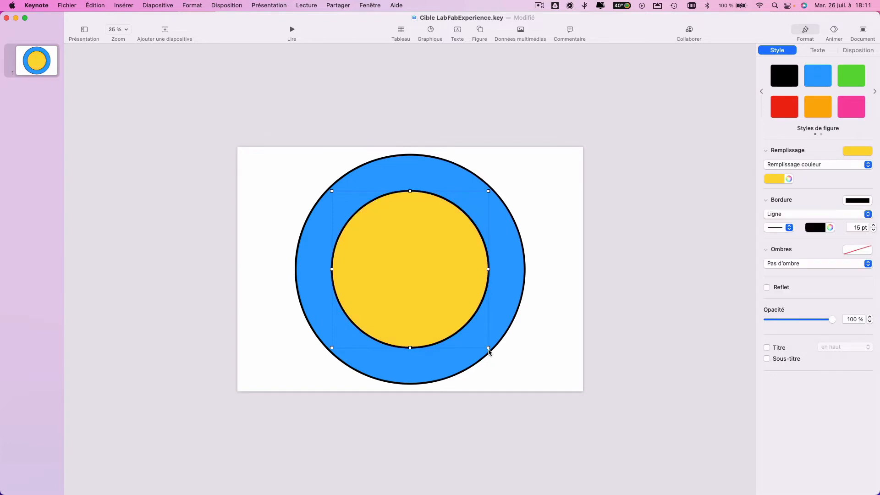
left_click_drag(488, 348, 444, 312)
key("shift+super+z")
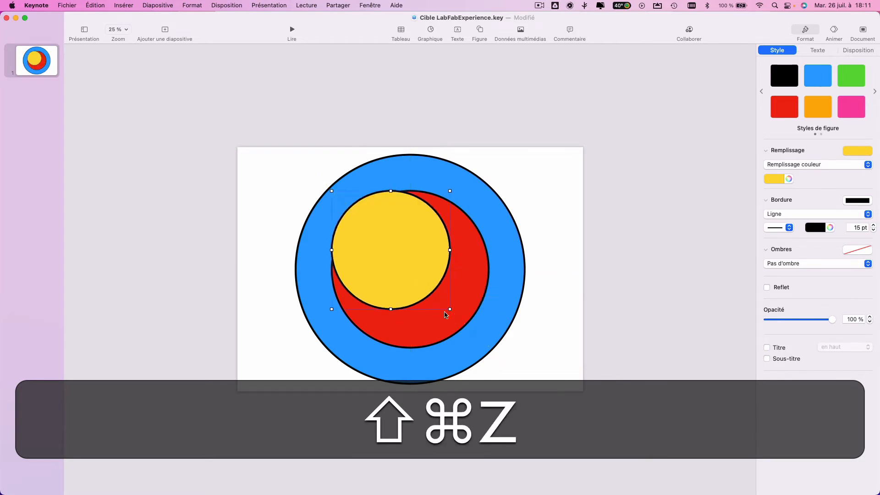
key("super+z")
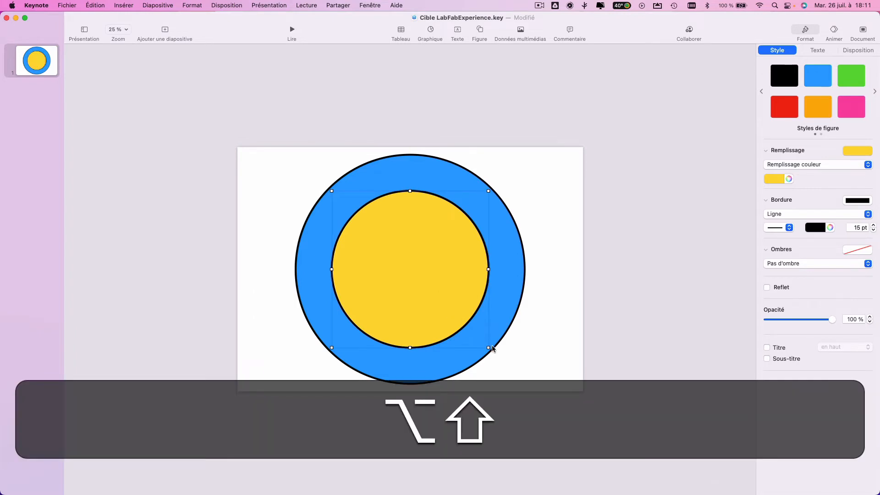
Shrink the yellow circle about its centre to leave a wide red ring around it.
left_click_drag(488, 348, 447, 306)
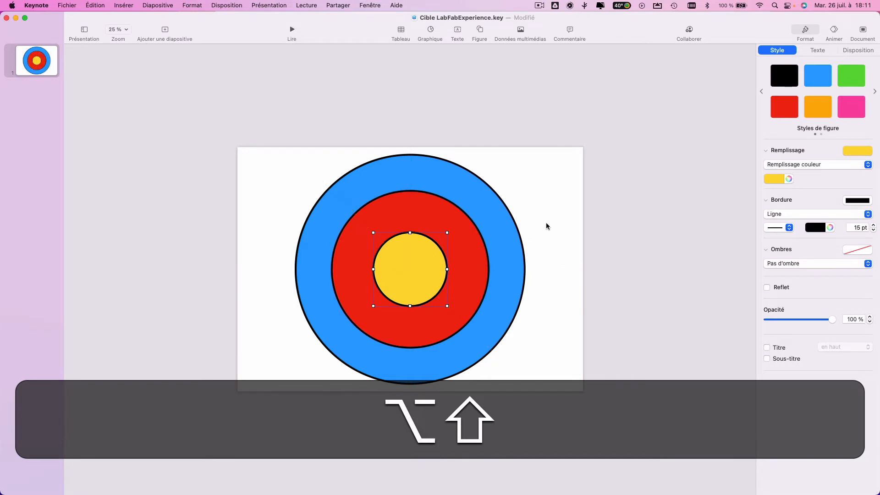
left_click(547, 226)
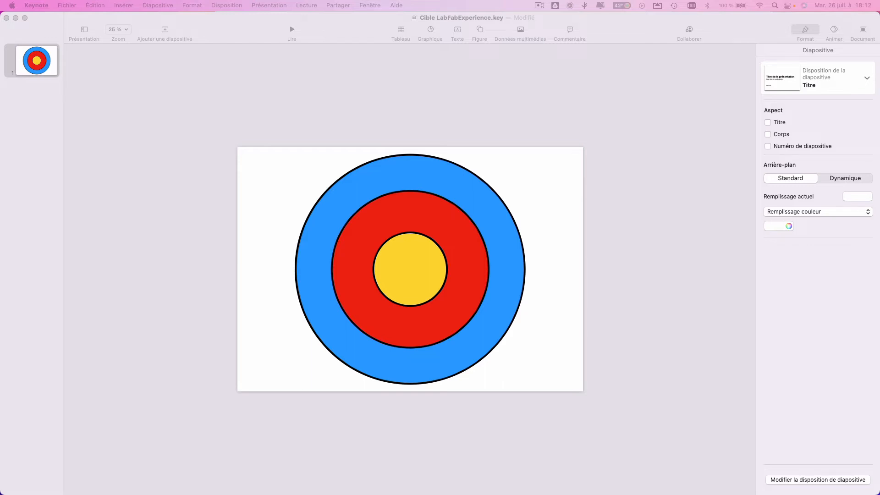
Place a small LAB FAB EXPERIENCE logo in the slide's upper-left corner and a copy in its lower-right corner.
left_click_drag(563, 381, 274, 189)
left_click_drag(307, 214, 547, 362)
key("super+v")
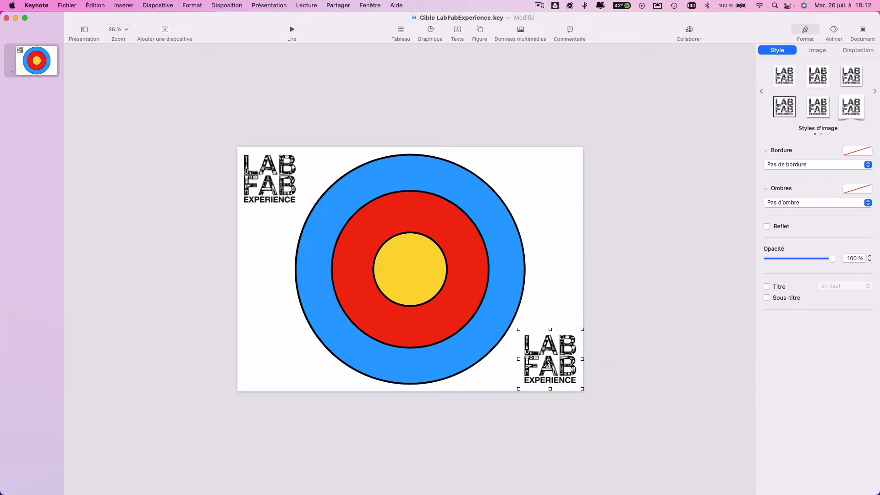
left_click(624, 290)
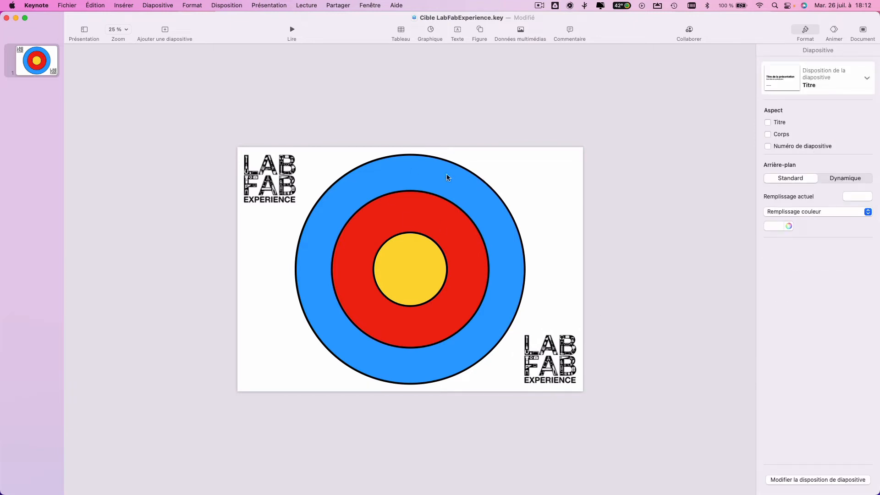
Add a text box reading 10 on the yellow circle and format it bold at 100 pt.
left_click(457, 31)
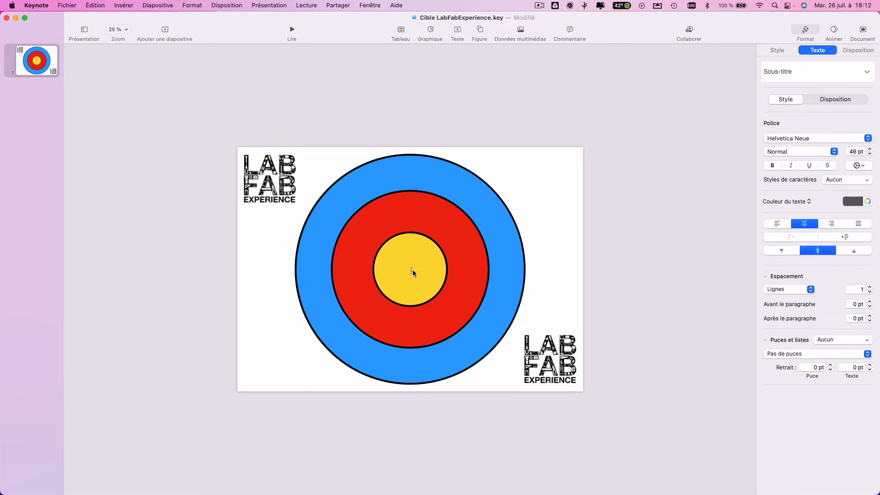
type("10")
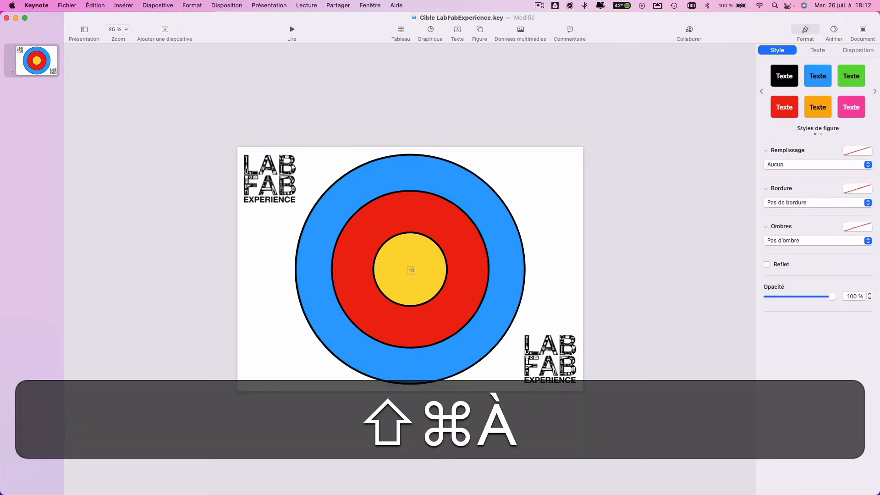
key("super+a")
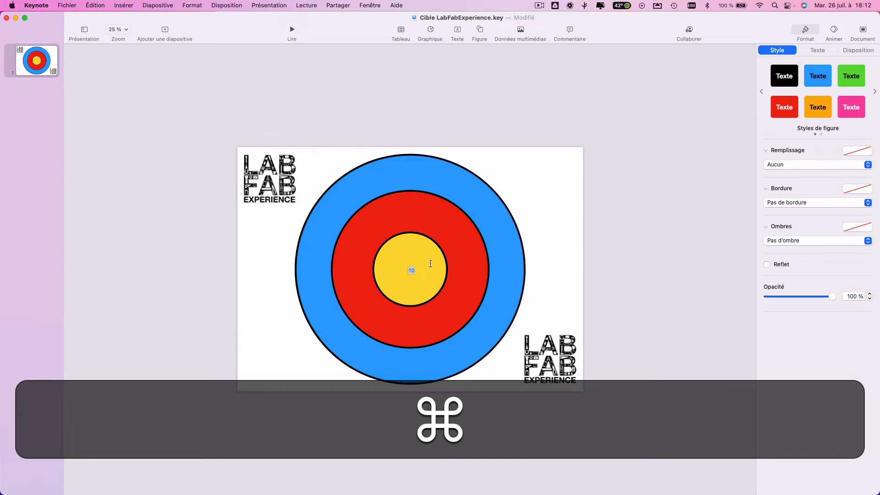
left_click(818, 52)
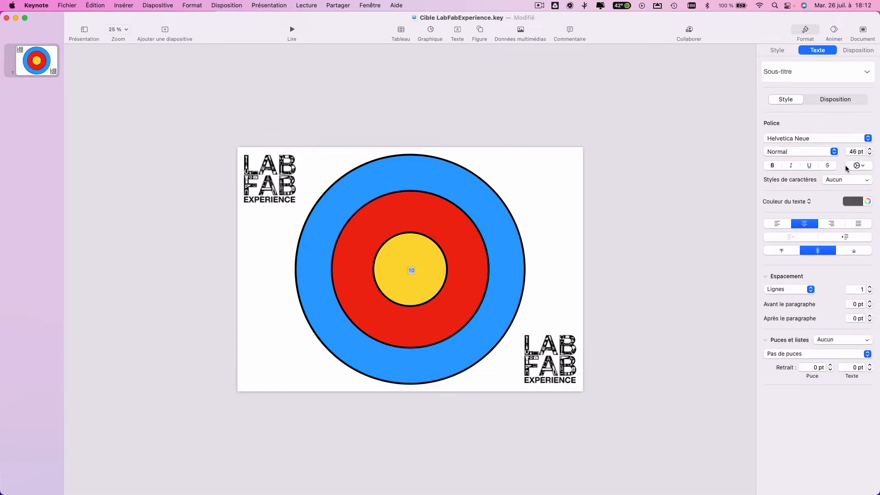
left_click(773, 165)
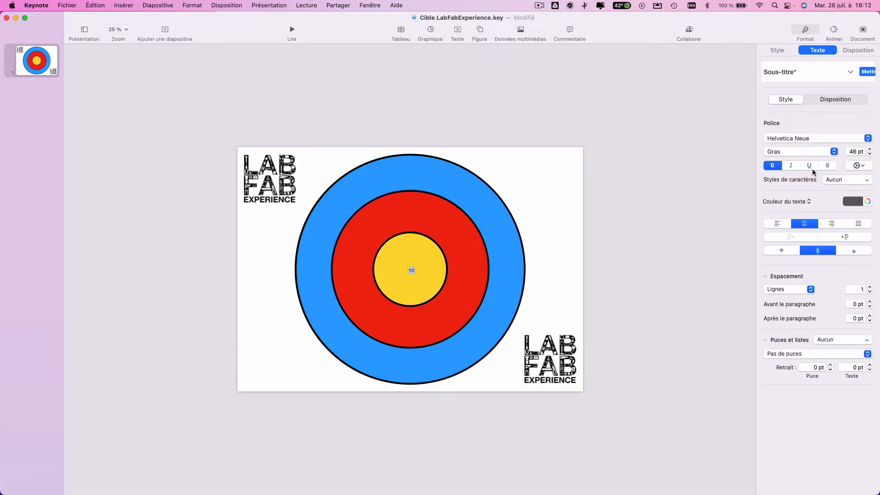
triple_click(860, 150)
type("100")
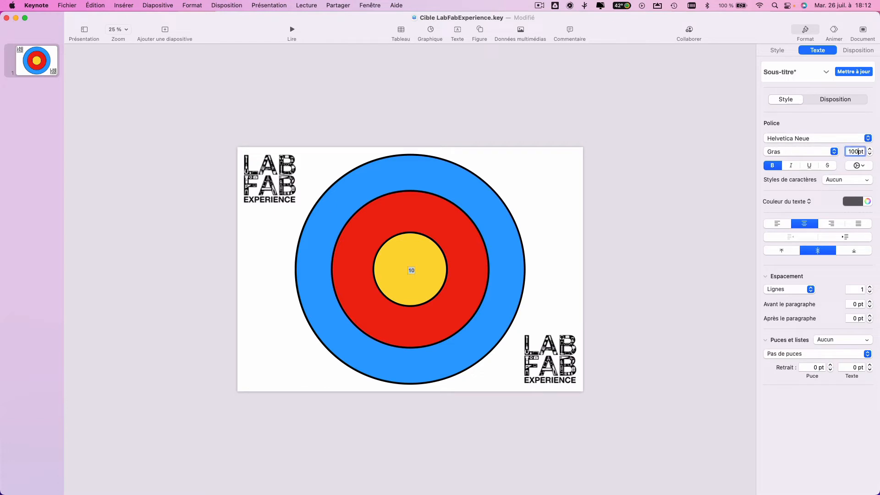
key("Return")
left_click(591, 221)
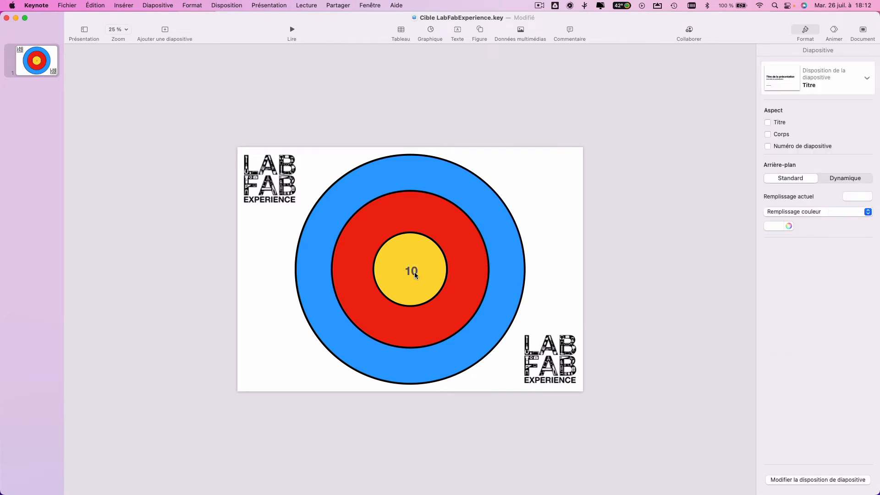
Colour the number 10 black and centre it in the yellow circle.
left_click_drag(414, 271, 412, 270)
left_click(850, 205)
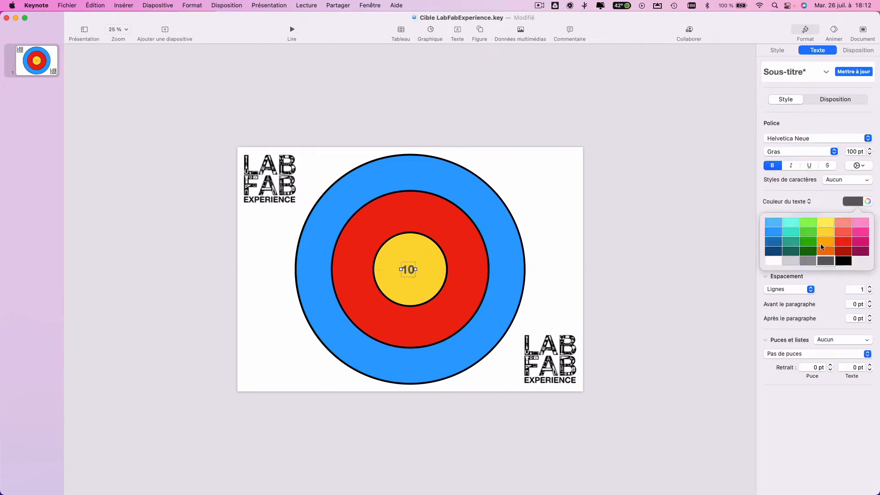
left_click(844, 261)
left_click(633, 277)
left_click_drag(409, 273, 413, 273)
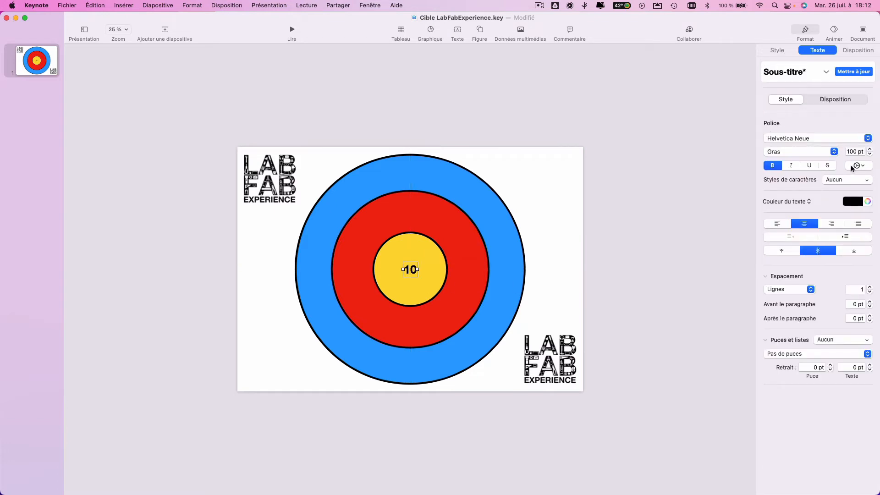
Set the font size of the number 10 to 200 pt.
left_click(853, 151)
type("200")
key("Return")
left_click(614, 271)
Copy the number 10 to the left side of the red ring and change the copy to 5.
left_click_drag(418, 276, 361, 273)
key("super+c")
key("super+v")
double_click(362, 273)
type("5")
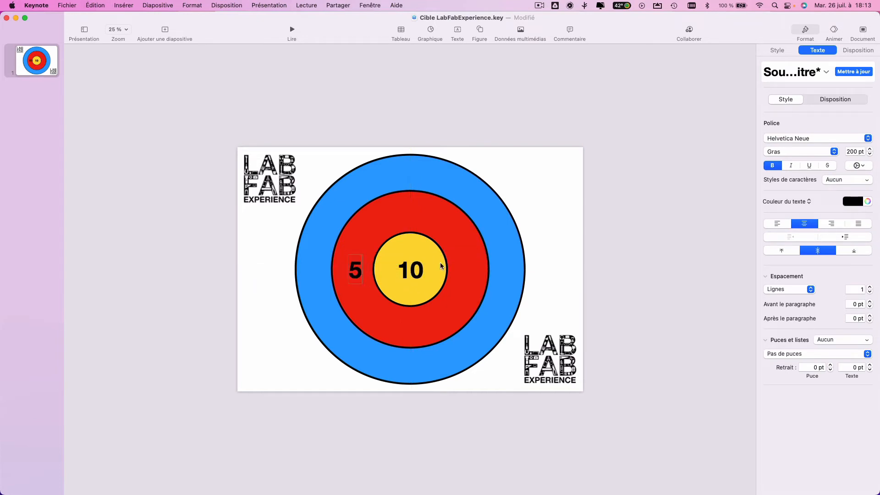
left_click(568, 269)
Copy the number 5 to the left side of the blue ring and change the copy to 3.
left_click(349, 277)
key("super+c")
key("super+v")
left_click_drag(349, 276, 314, 275)
double_click(314, 274)
type("3")
double_click(413, 275)
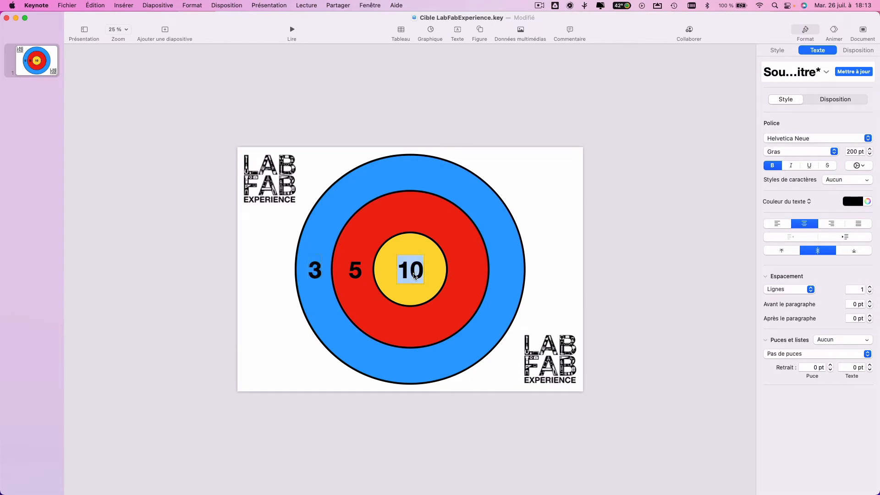
type("7")
left_click(528, 250)
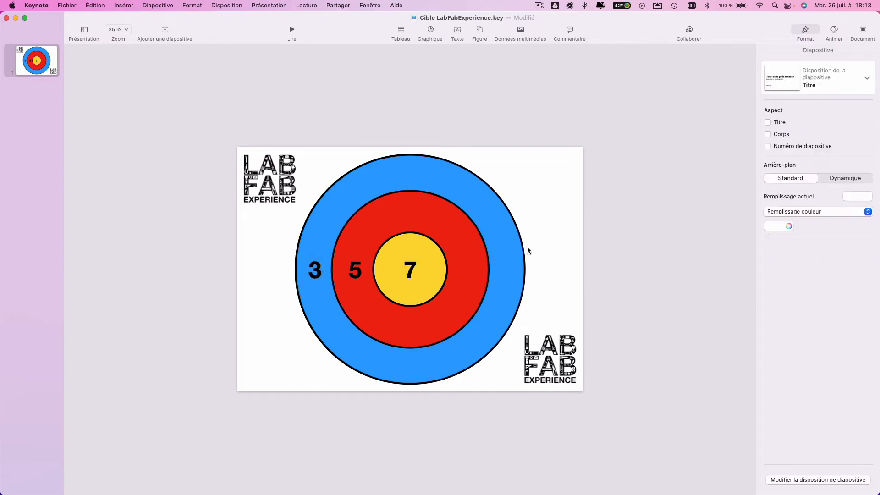
double_click(413, 271)
type("10")
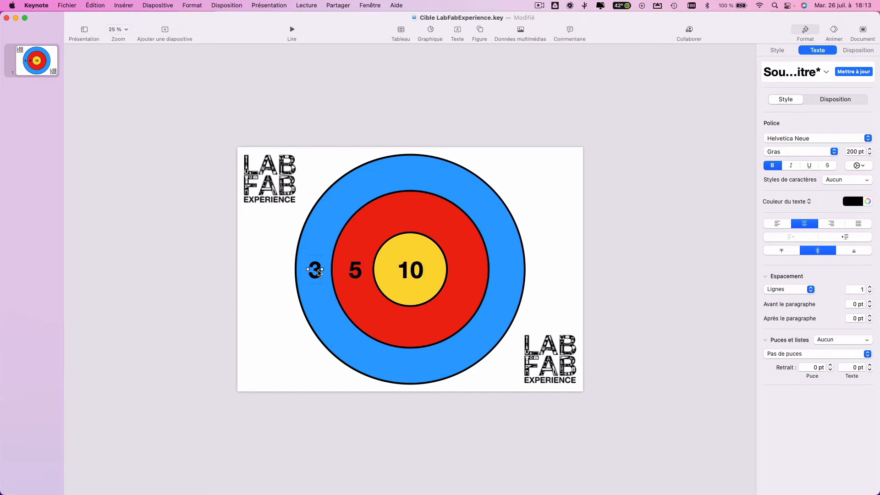
Copy the 3 and the 5 to the right side of the target, placing each in its matching blue or red ring.
left_click(353, 273, "shift")
left_click_drag(353, 273, 462, 274)
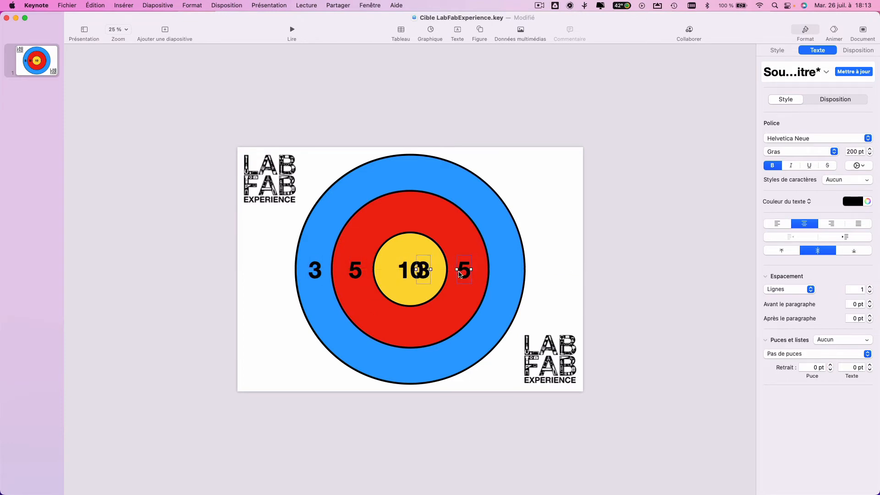
left_click(422, 281)
left_click_drag(427, 274, 510, 273)
left_click(557, 257)
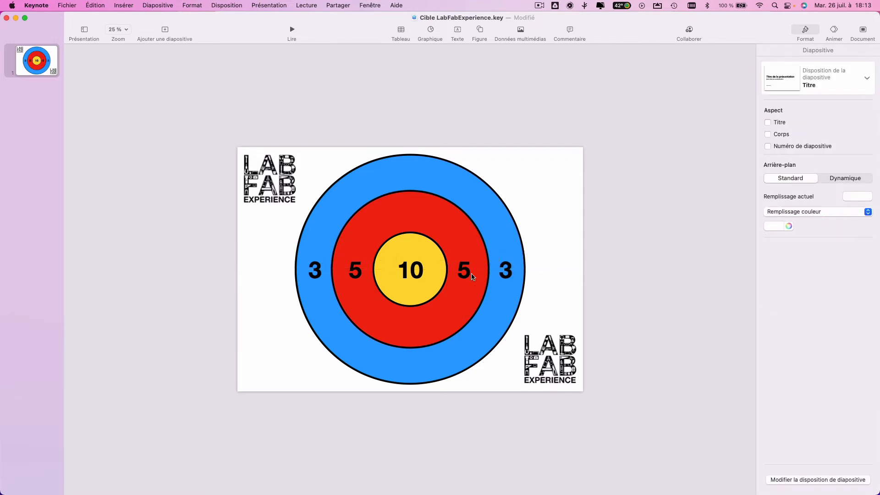
Duplicate the blue circle over the original and shrink the copy about its centre to about 1700 by 1755 pt.
left_click(333, 189)
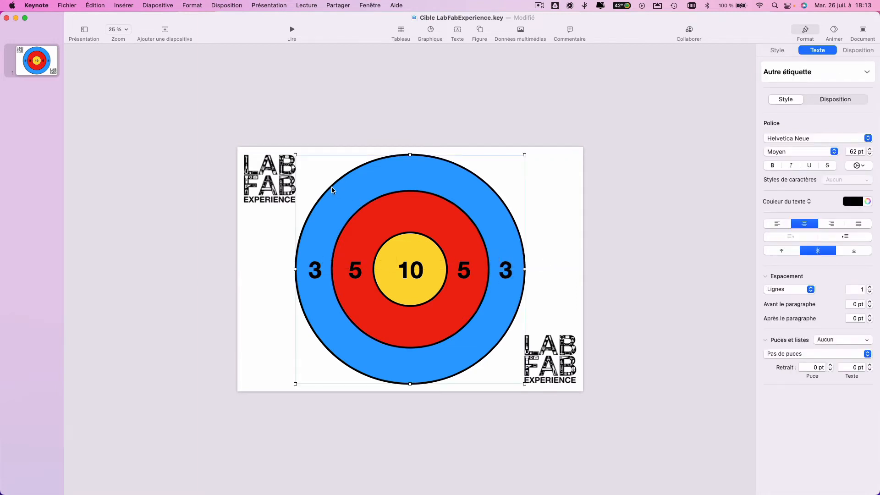
key("BackSpace")
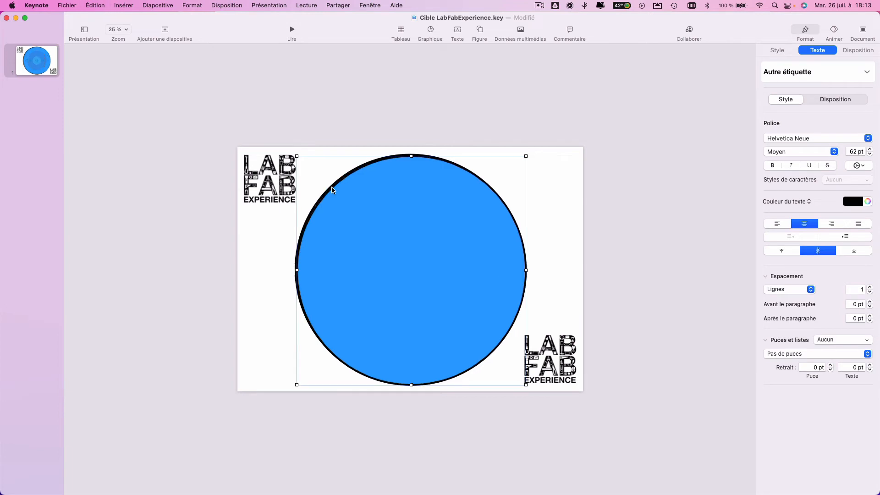
left_click_drag(333, 189, 331, 189)
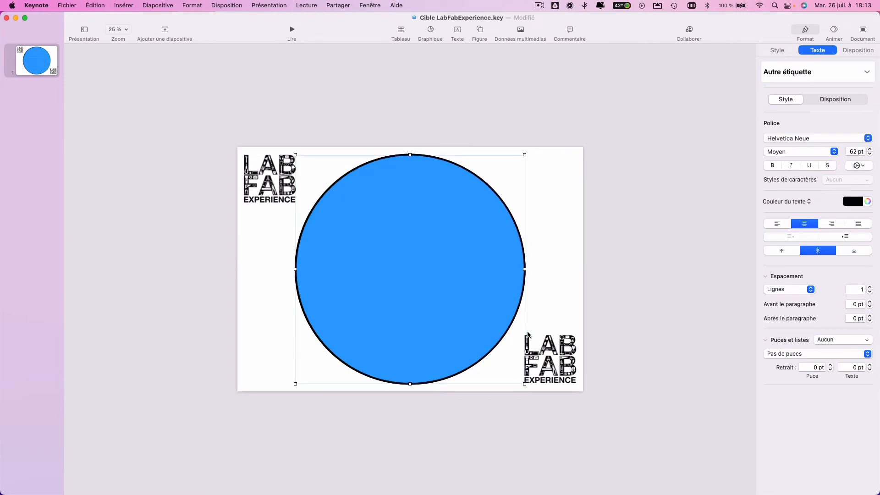
left_click_drag(523, 382, 523, 384)
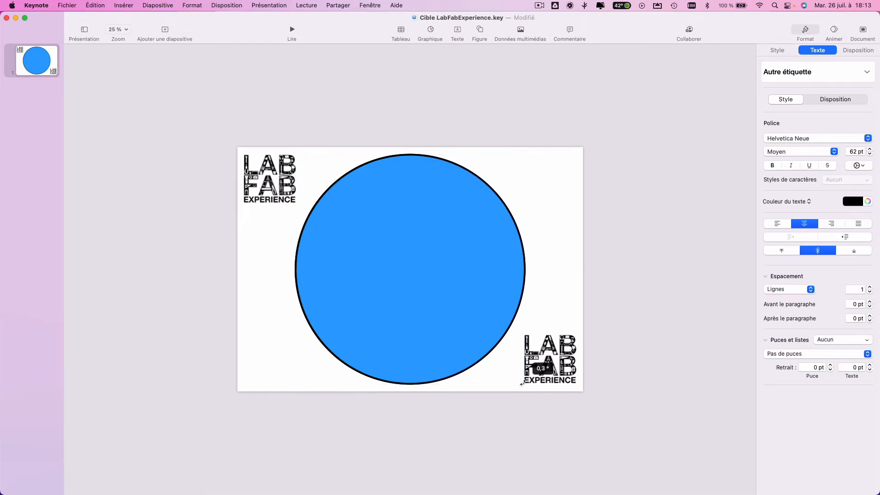
left_click_drag(523, 382, 508, 369)
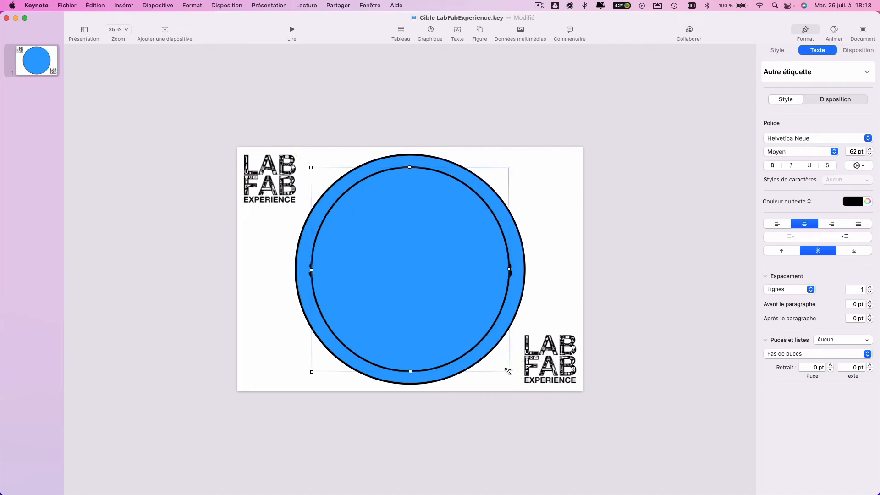
Layer the smaller blue circle just above the large blue one and shrink it about its centre to about 1631 by 1683 pt.
left_click(853, 50)
left_click(776, 71)
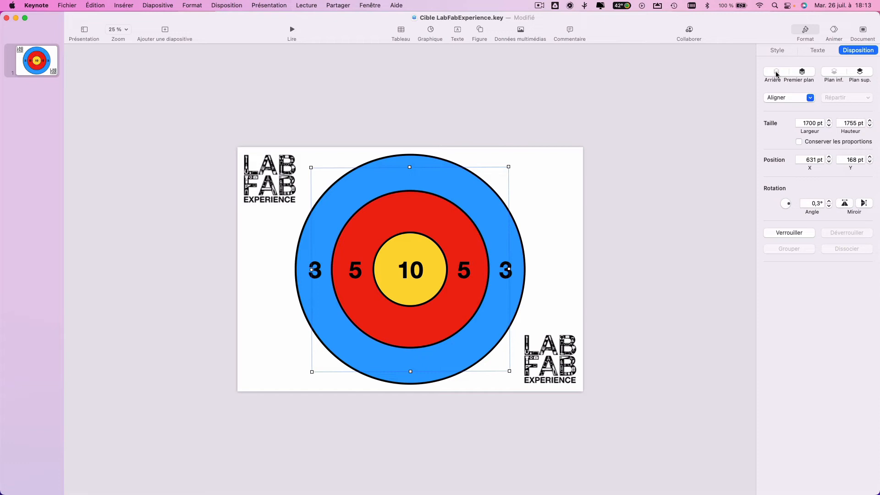
left_click(856, 75)
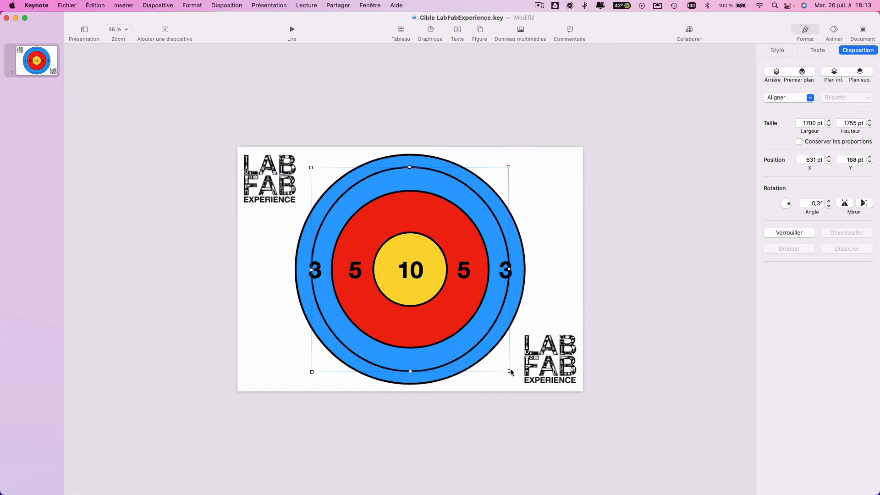
left_click_drag(508, 370, 506, 367)
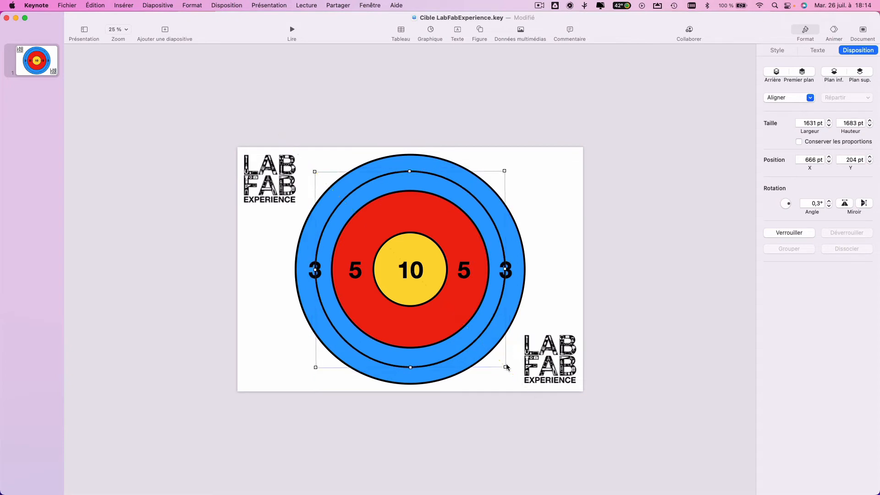
Move both 3s outward into the outer blue ring.
left_click(319, 271)
left_click_drag(320, 271, 312, 271)
left_click_drag(510, 272, 518, 273)
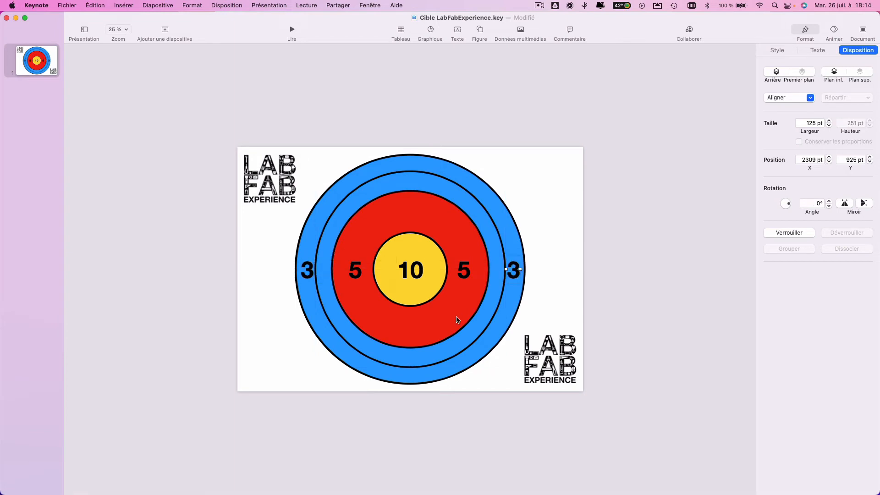
Duplicate the red circle over the original and shrink the copy about its centre to about 1078 pt in diameter.
left_click(456, 330)
key("super+d")
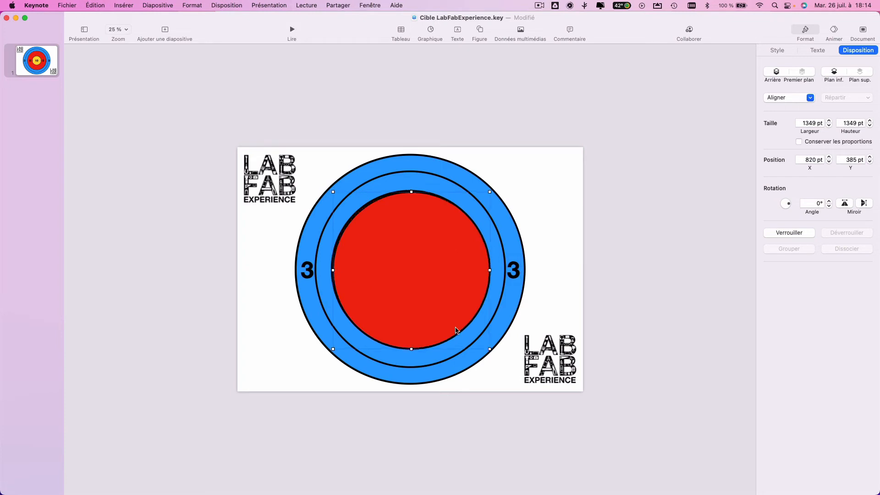
left_click_drag(449, 326, 449, 326)
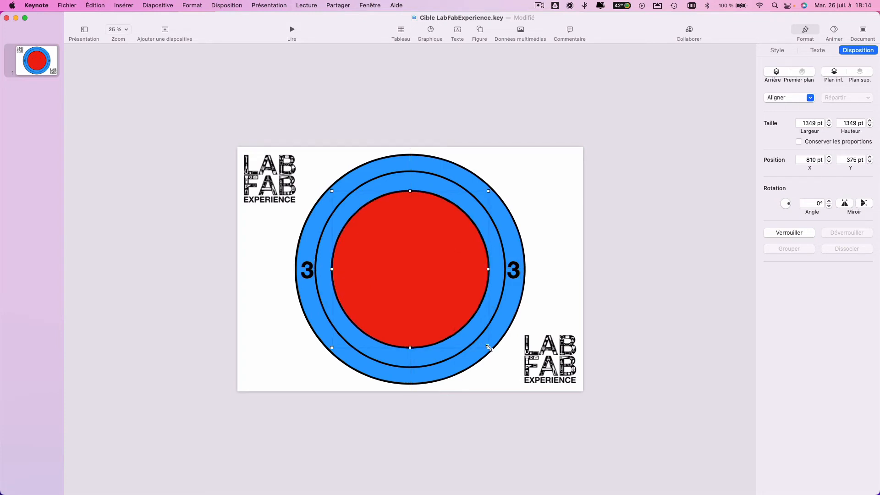
left_click_drag(489, 348, 472, 333)
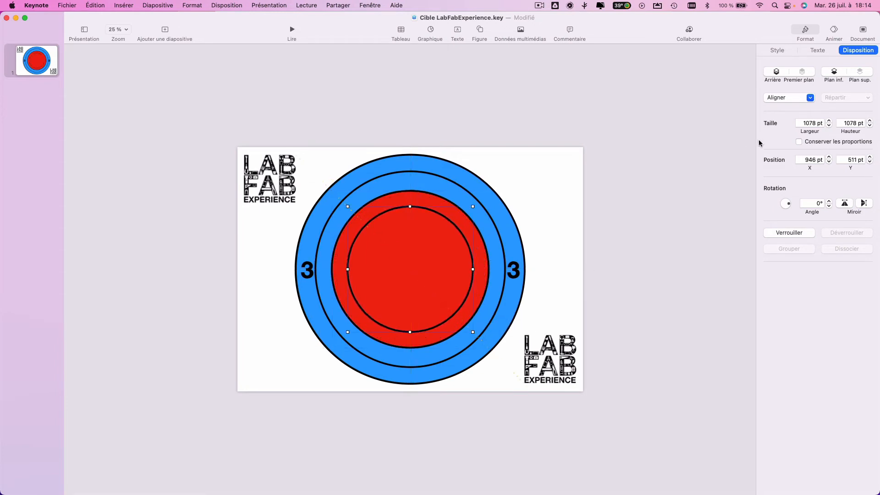
Send the smaller red circle backward until it lies behind the yellow circle and the numbers.
left_click(835, 72)
left_click(834, 72)
left_click(834, 72)
left_click(834, 73)
left_click(834, 72)
left_click(835, 72)
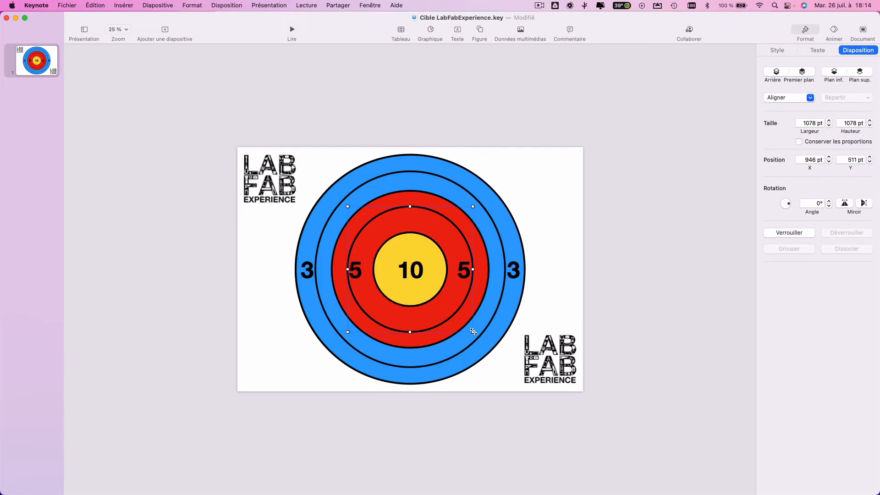
Shrink the inner red circle slightly about its centre and move both 5s outward into the outer red ring.
left_click_drag(474, 332, 469, 328)
left_click_drag(352, 270, 341, 272)
left_click_drag(466, 272, 479, 272)
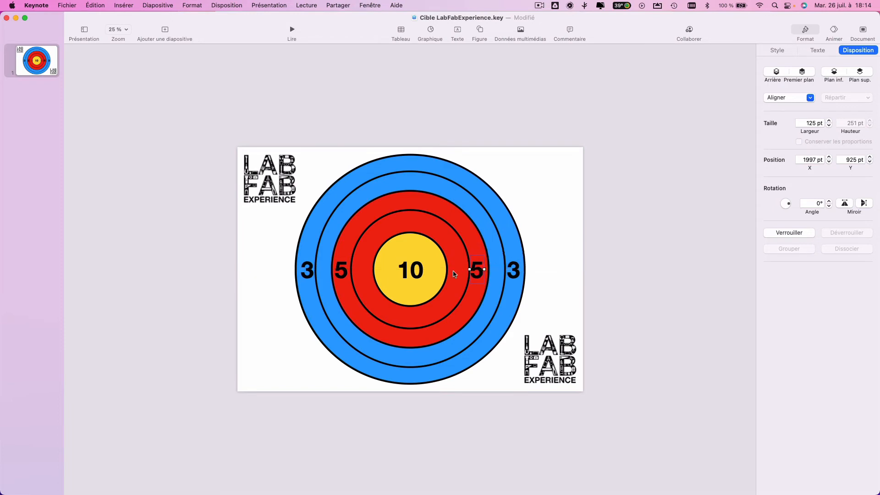
Add a concentric copy of the yellow circle about 346 pt in diameter and send it behind the number 10.
left_click(430, 289)
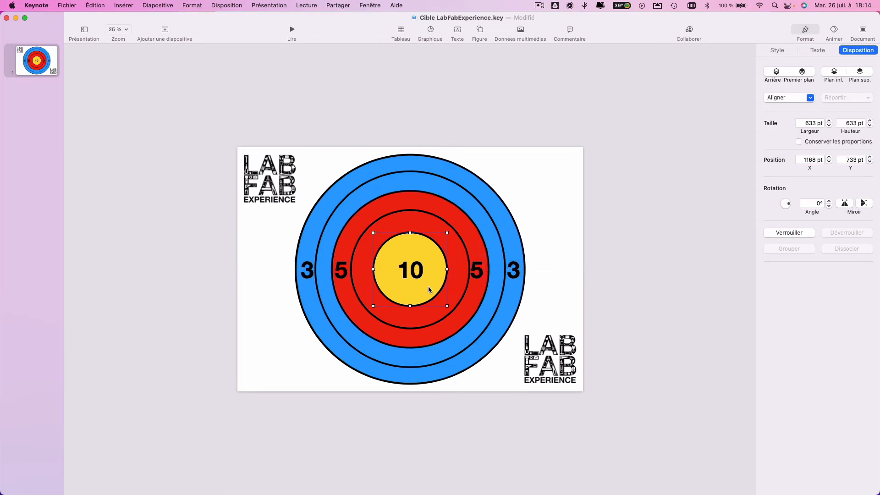
key("super+d")
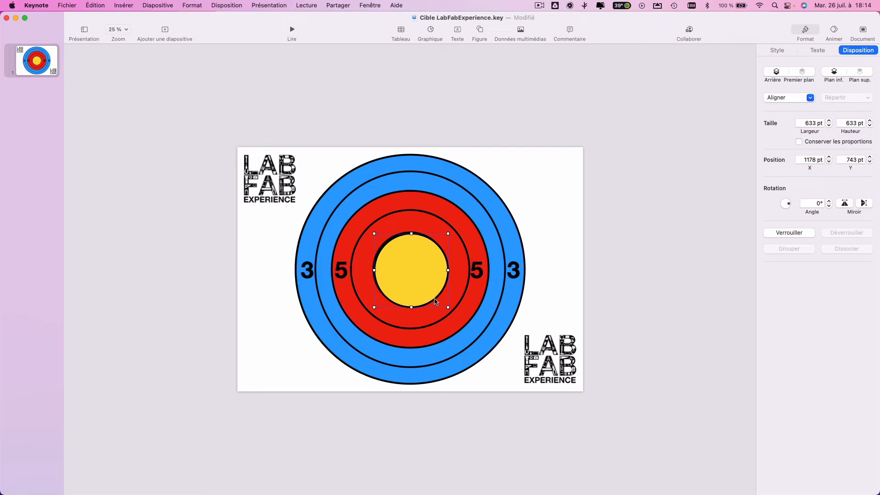
mouse_move(437, 301)
left_mouse_down()
mouse_move(444, 304)
mouse_move(429, 289)
left_mouse_up()
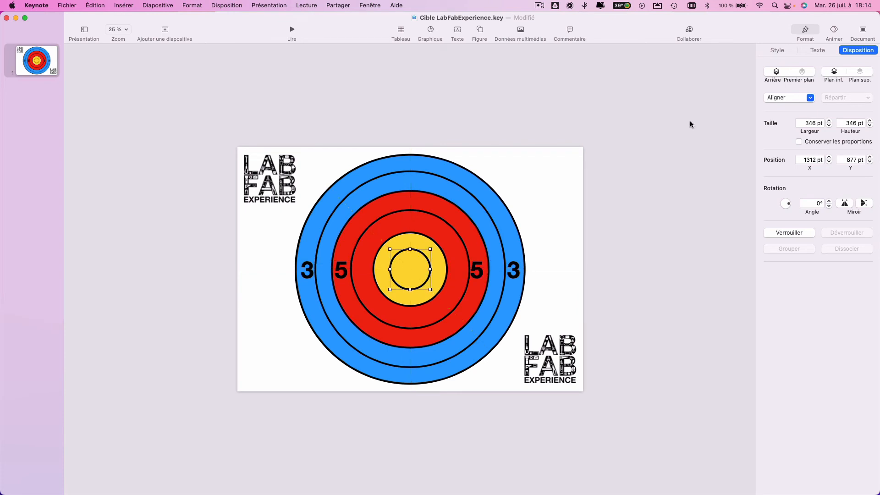
left_click(832, 74)
left_click(833, 73)
Select the number 3 on the left side of the outer blue ring.
left_click(307, 274)
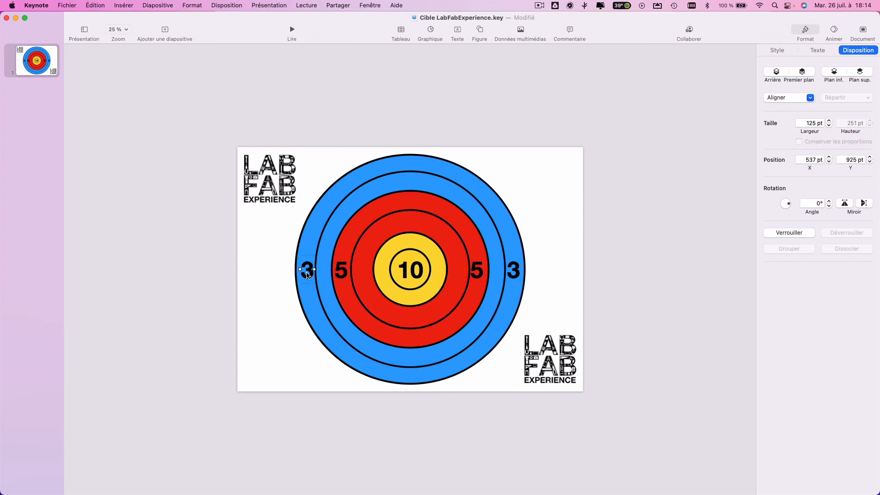